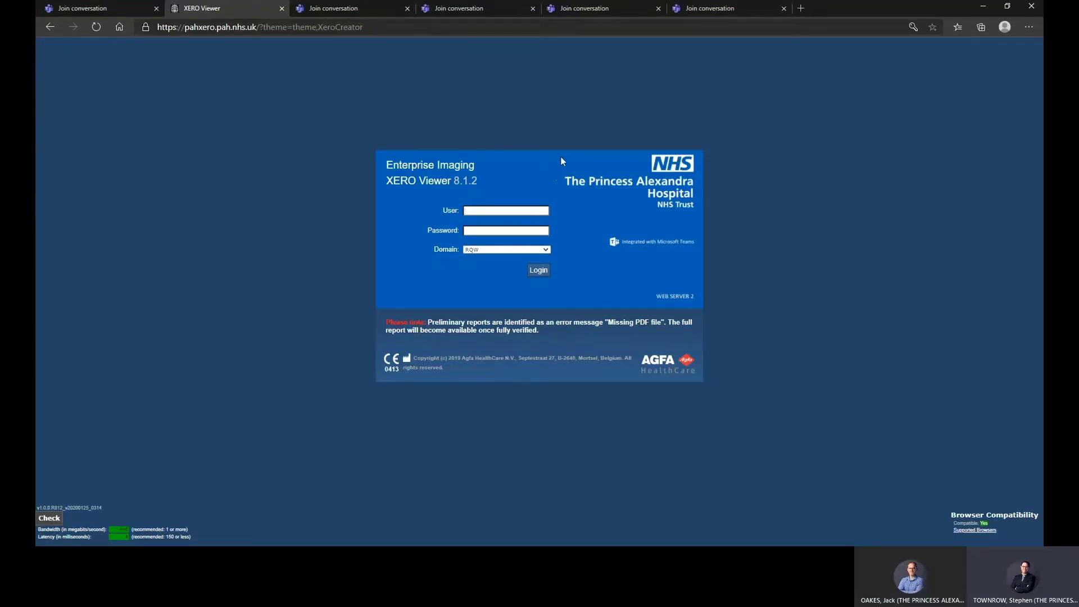
- Sign in to XERO Viewer with the saved user name and the account password
key(Tab)
key(Tab)
text(•••••••••)
key(Return)
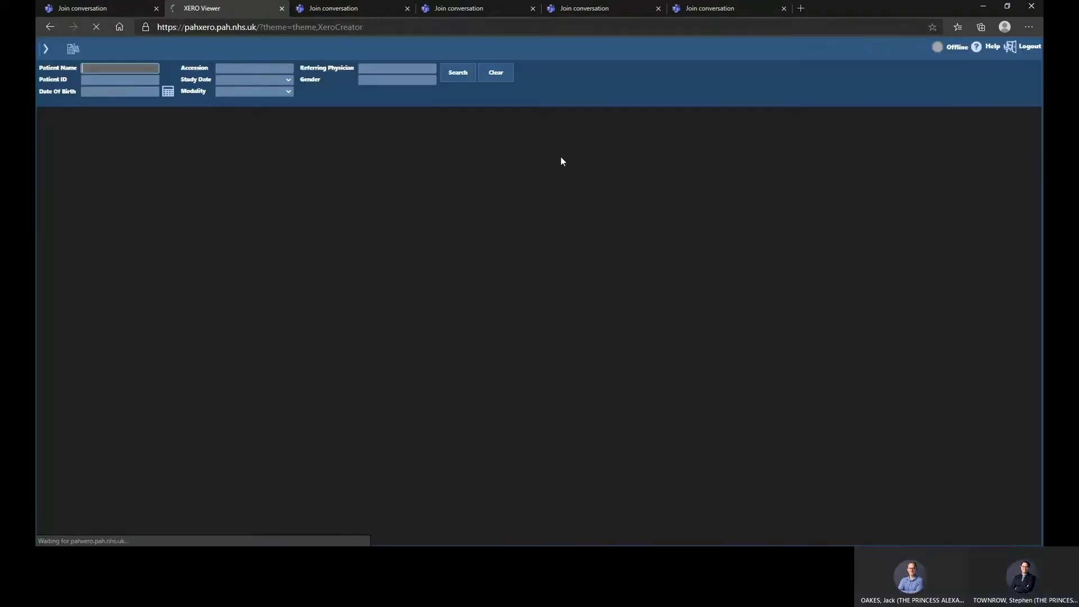
- Search by the pasted accession number, open the CR - XR Chest study, and hide the report panel
click(253, 68)
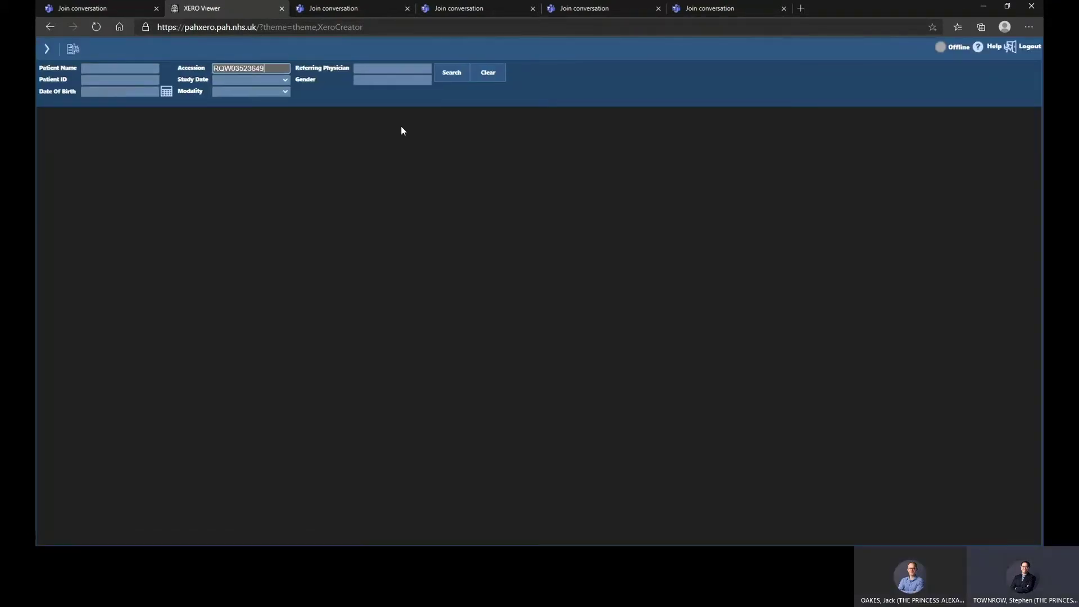
key(Return)
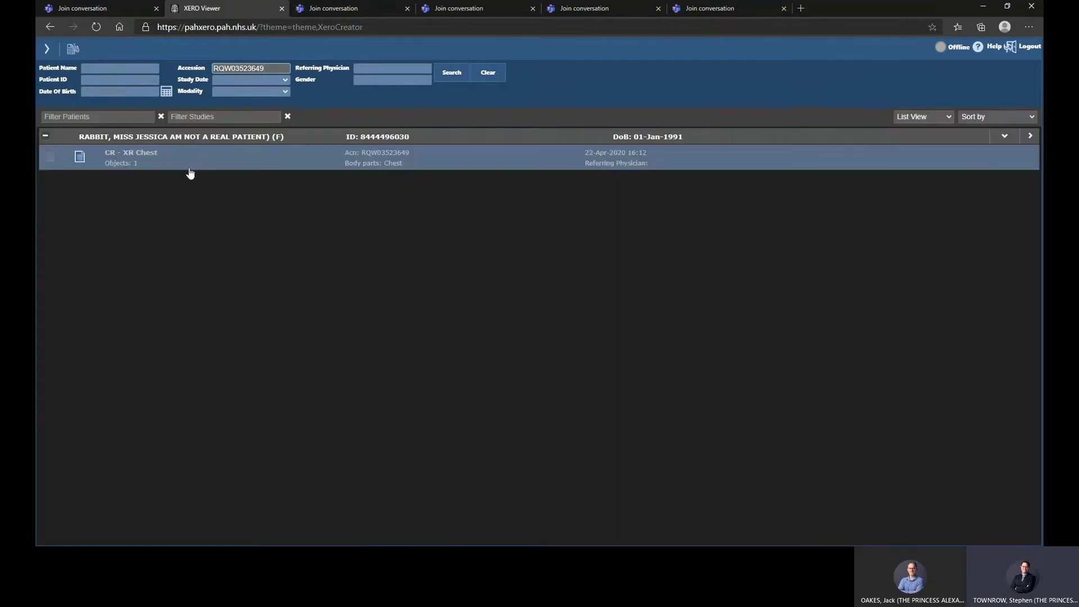
click(195, 167)
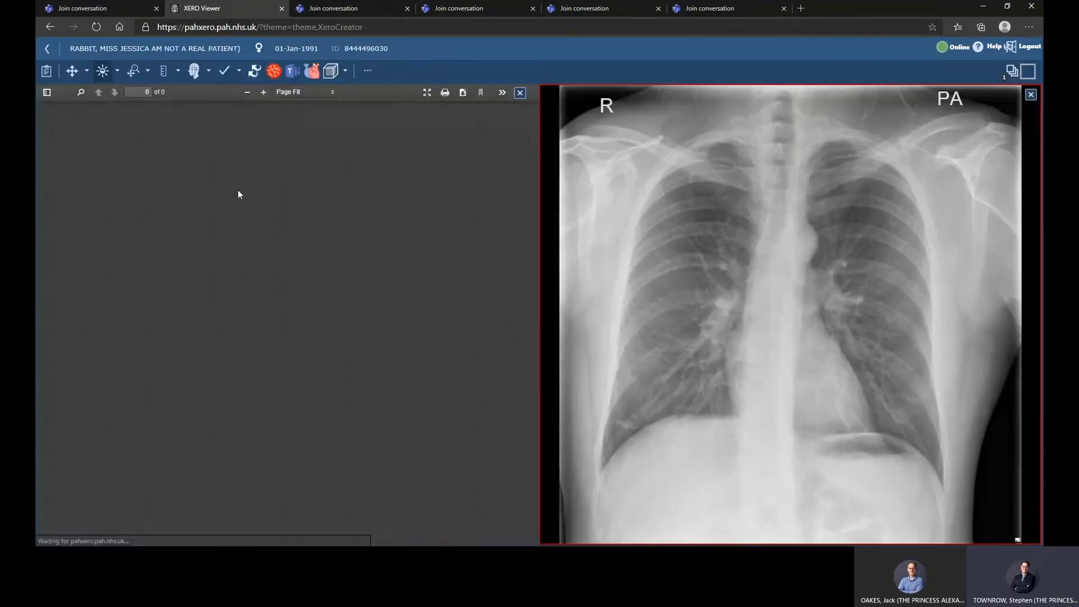
click(514, 102)
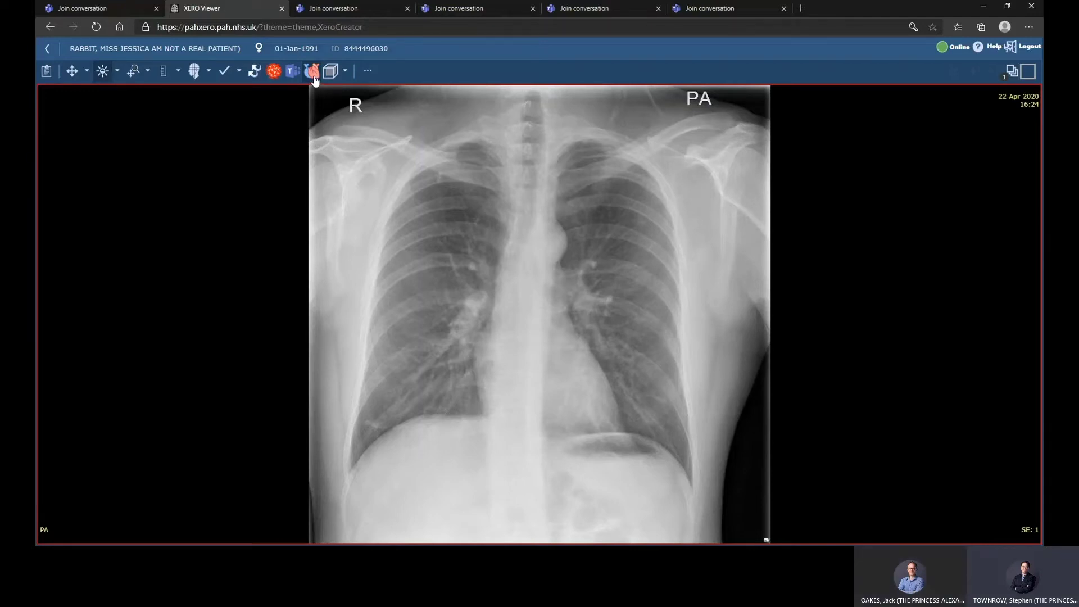
- Share the chest X-ray to the Teams channel with the comment 'Please can you review this?'
click(314, 76)
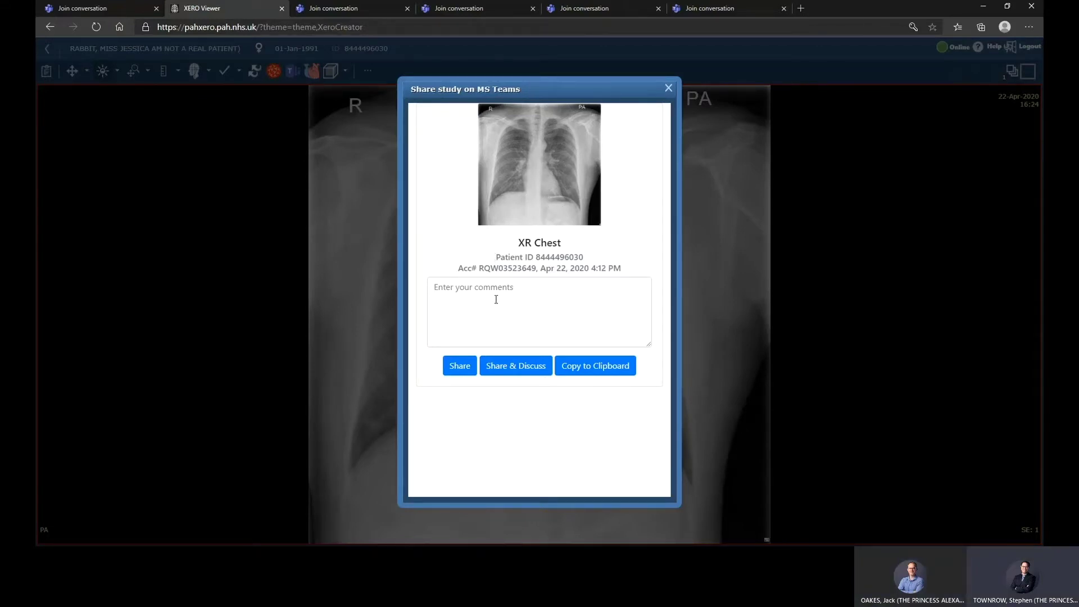
click(472, 288)
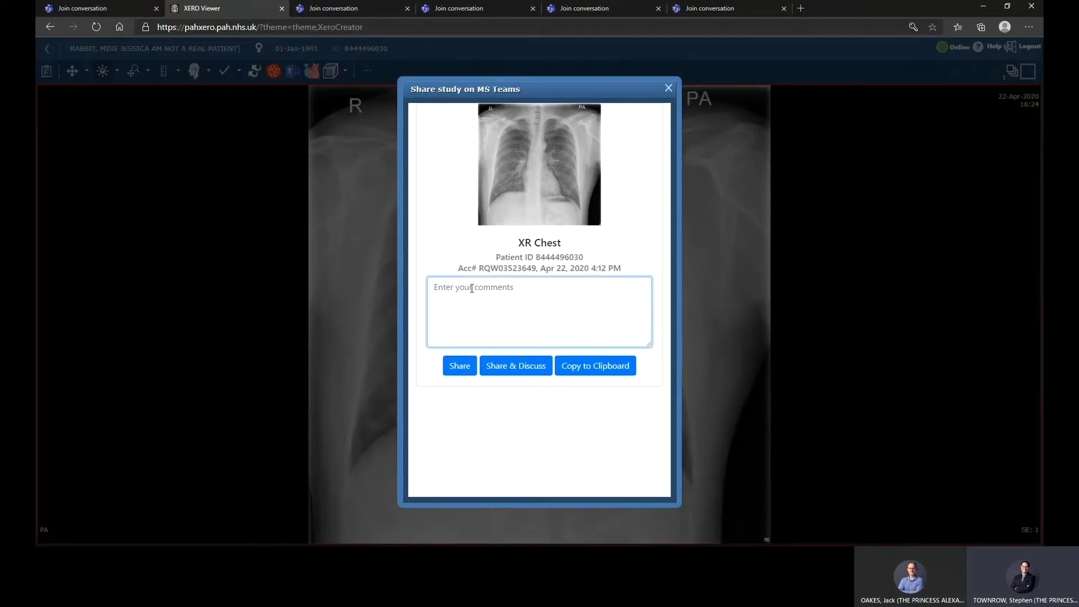
text(Please can you review this?)
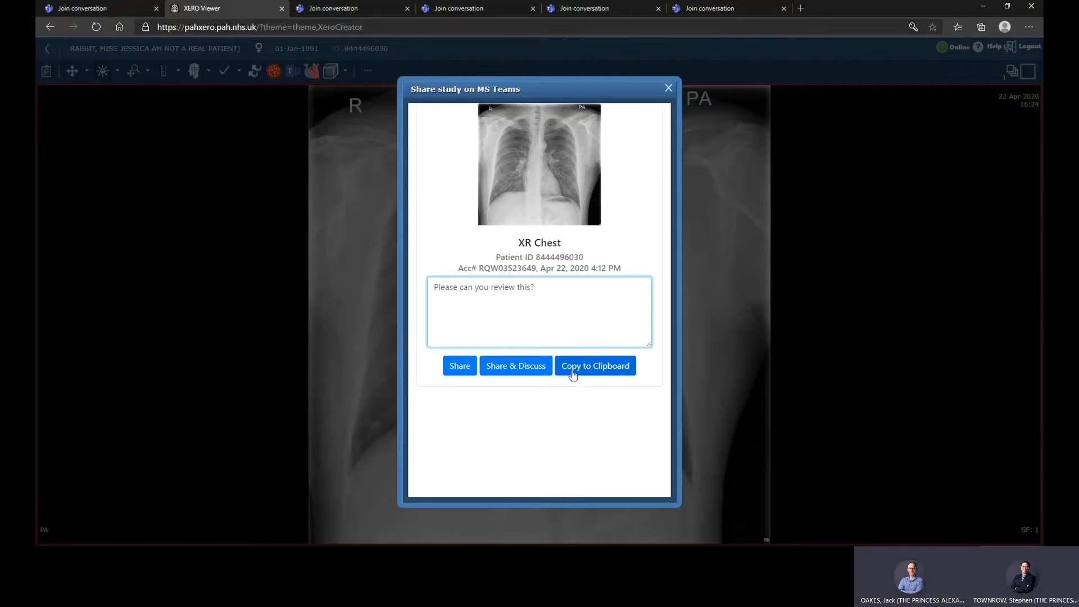
click(460, 366)
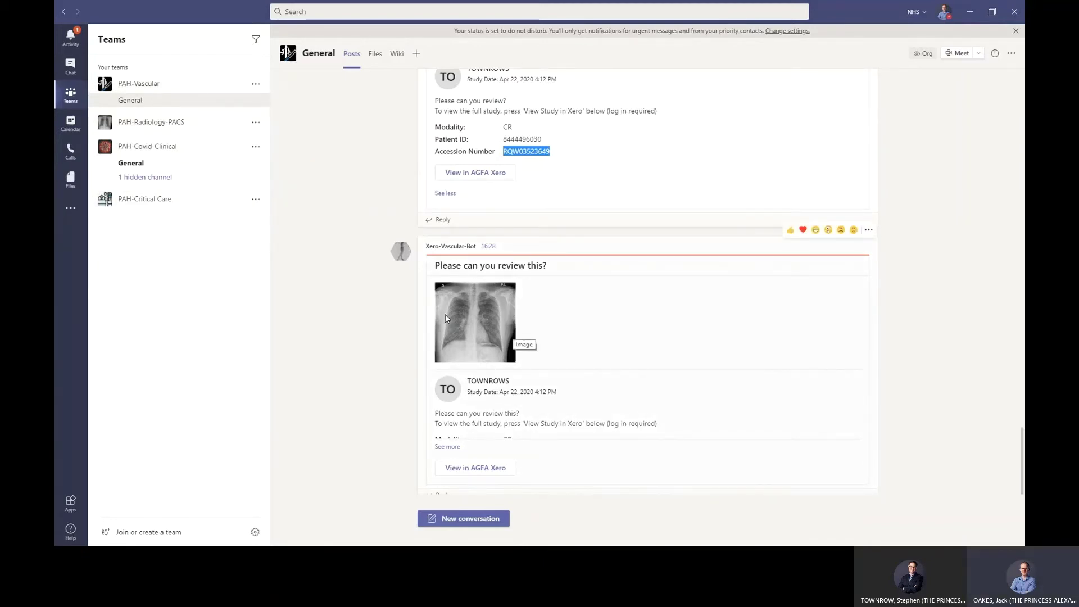
- Open the shared study from the General channel post via View in AGFA Xero
scroll(466, 360, down, 1)
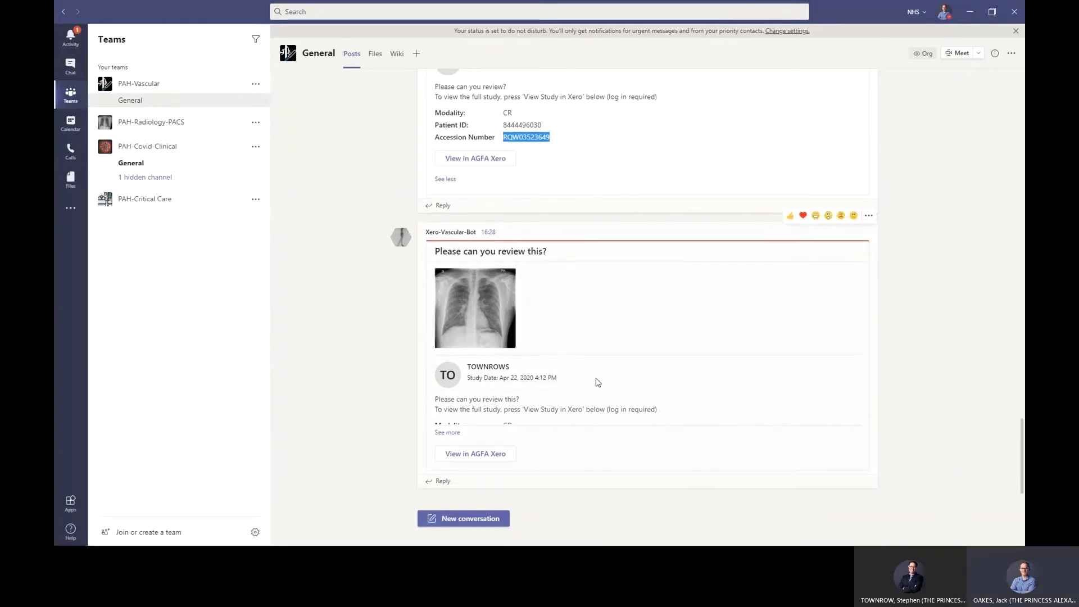
click(455, 456)
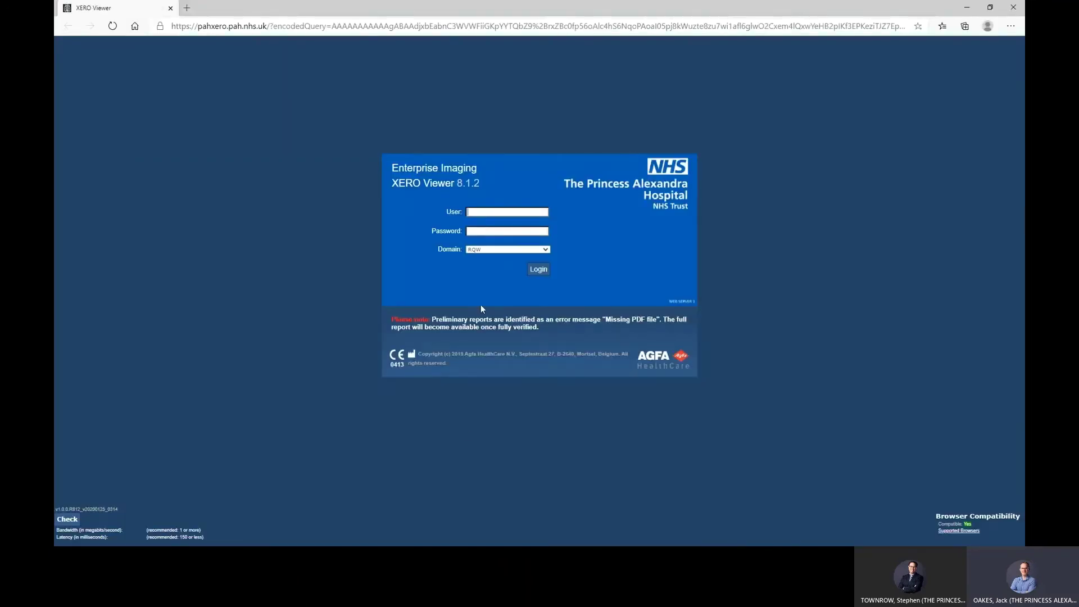
- Sign in to XERO Viewer with the second user's name and password to load the CT study
key(Tab)
text(••••••••••)
key(Return)
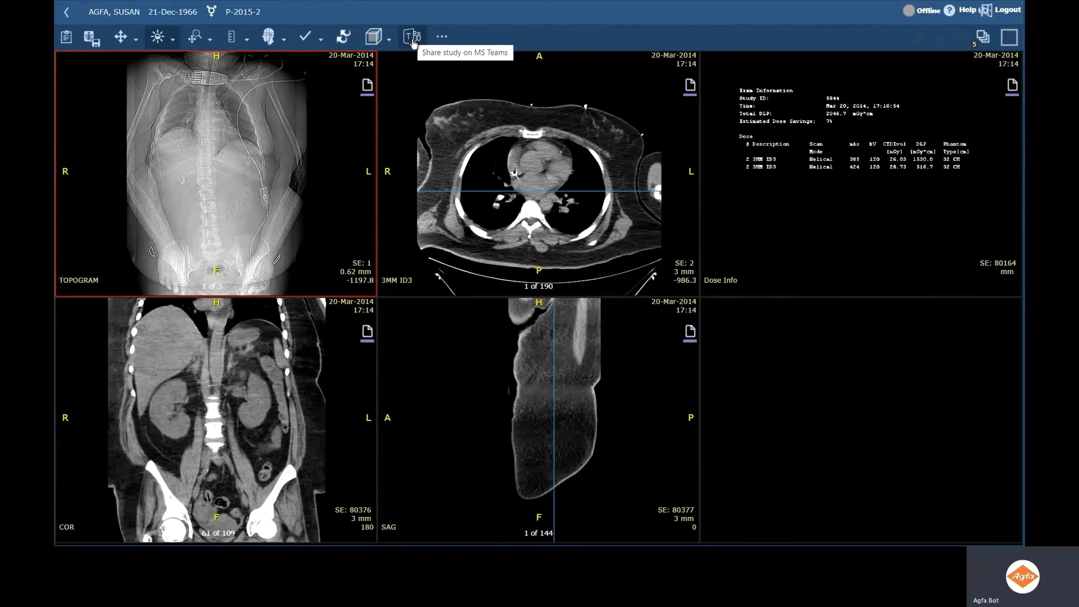
- Create a live collaboration link for the CT study, copy its password, and post it to the COVID-19 channel
click(413, 40)
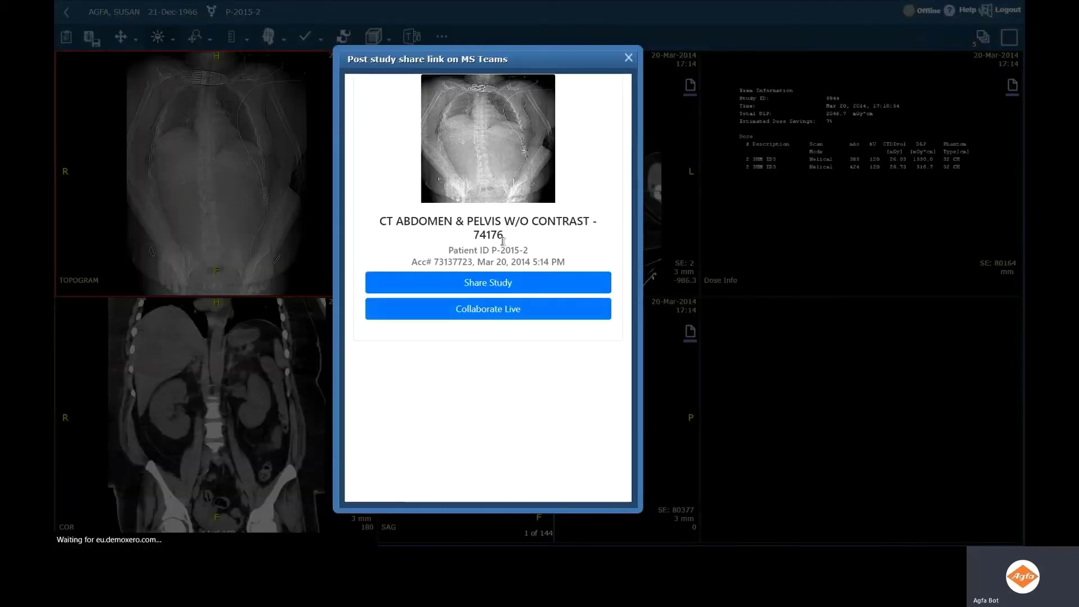
click(508, 311)
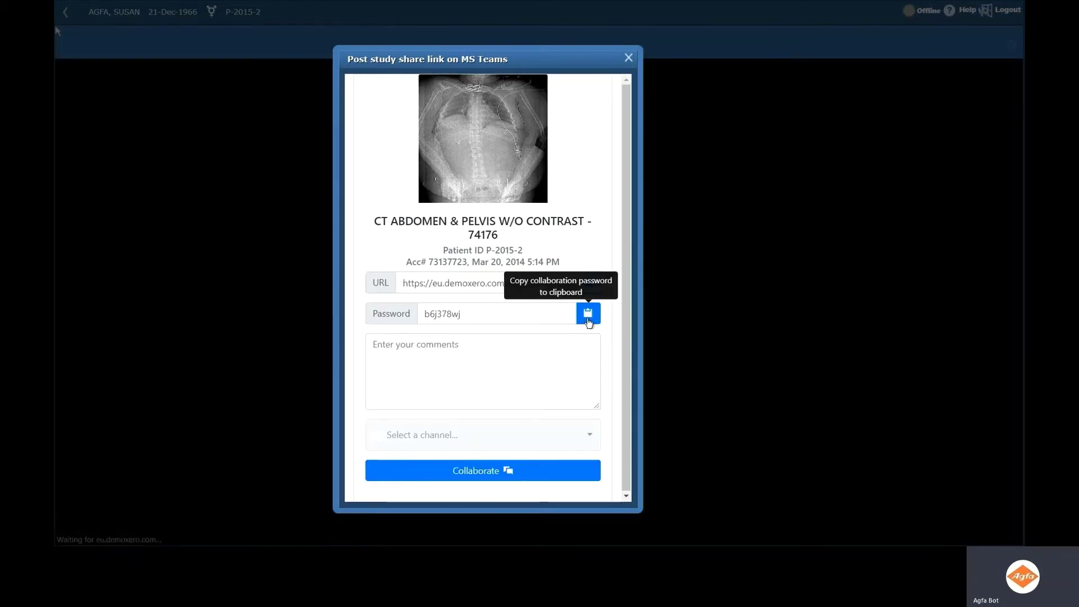
click(588, 313)
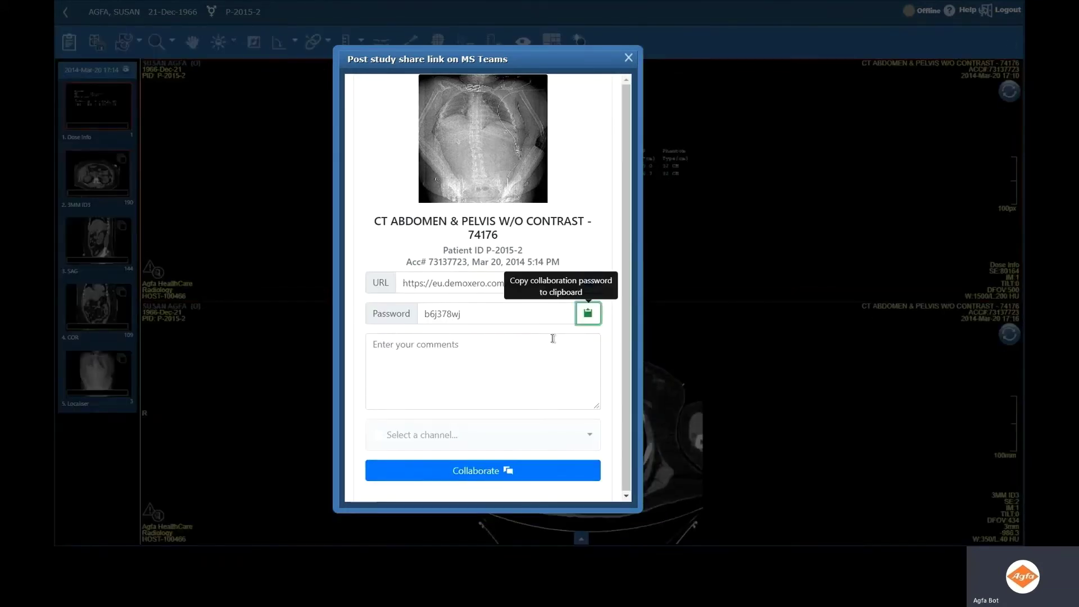
click(574, 240)
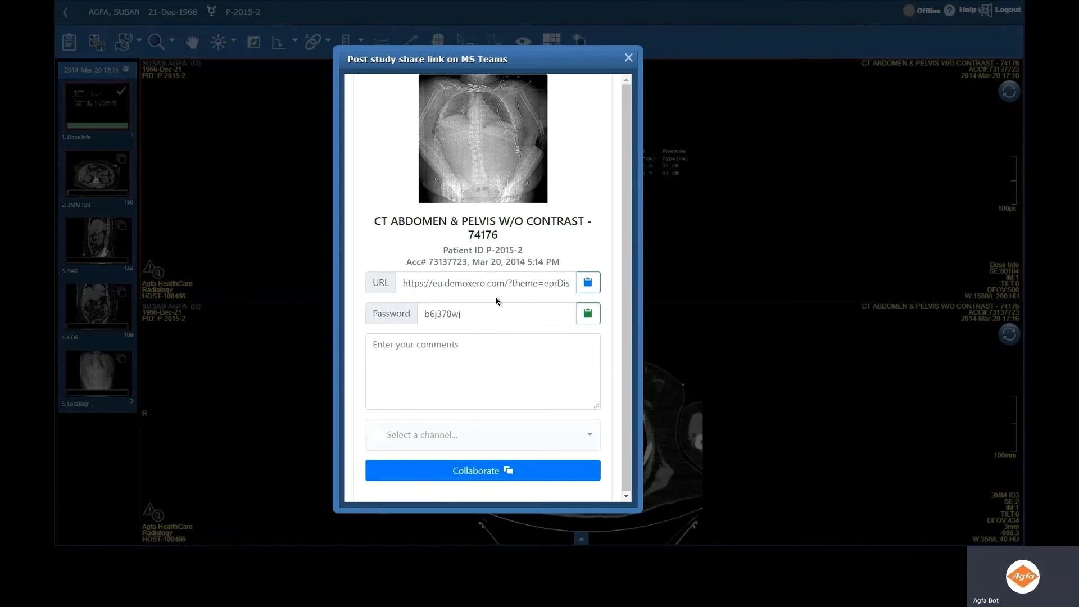
click(569, 435)
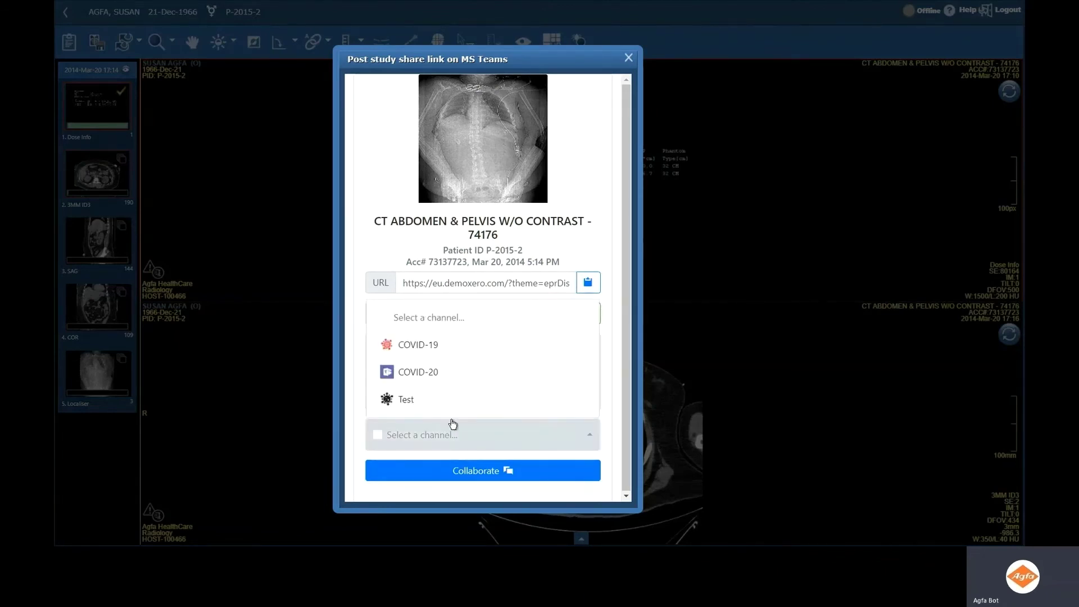
click(416, 343)
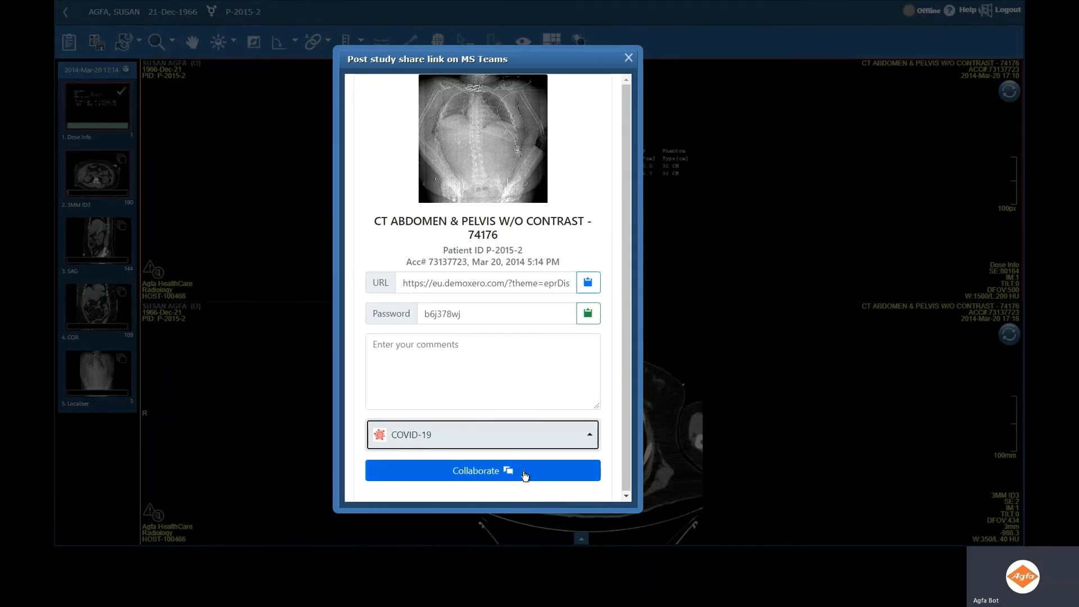
click(526, 476)
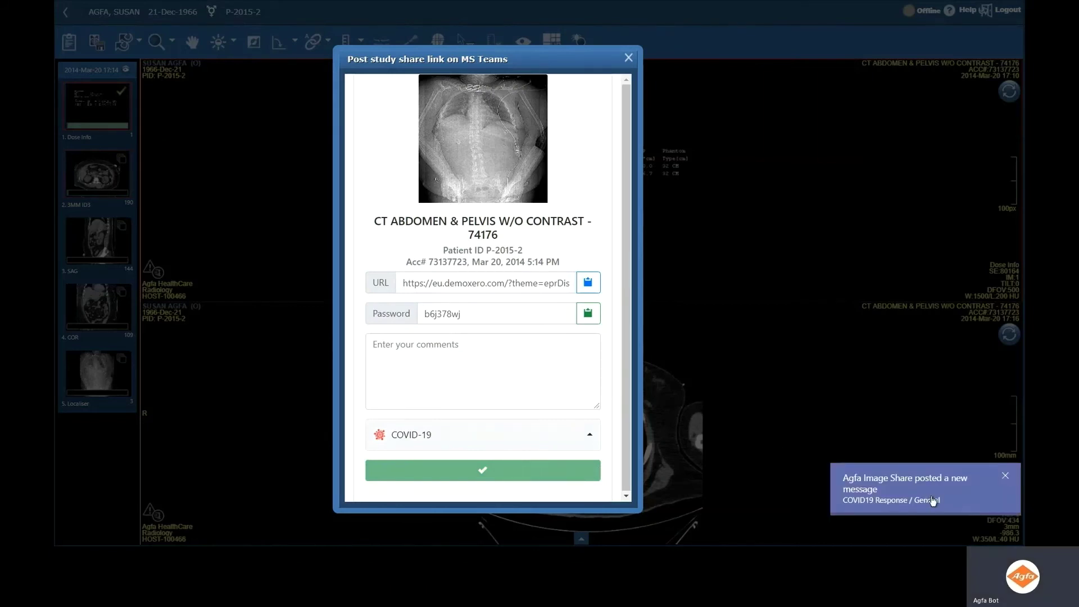
- Open the new broadcast post in Teams, copy its password, and launch View Broadcast
click(931, 500)
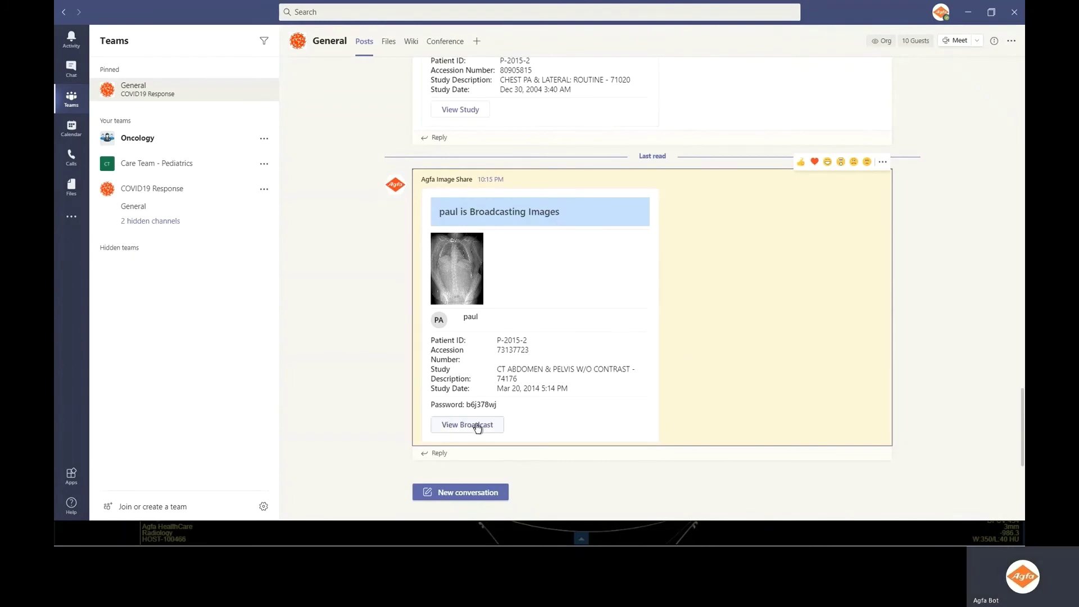
double_click(484, 405)
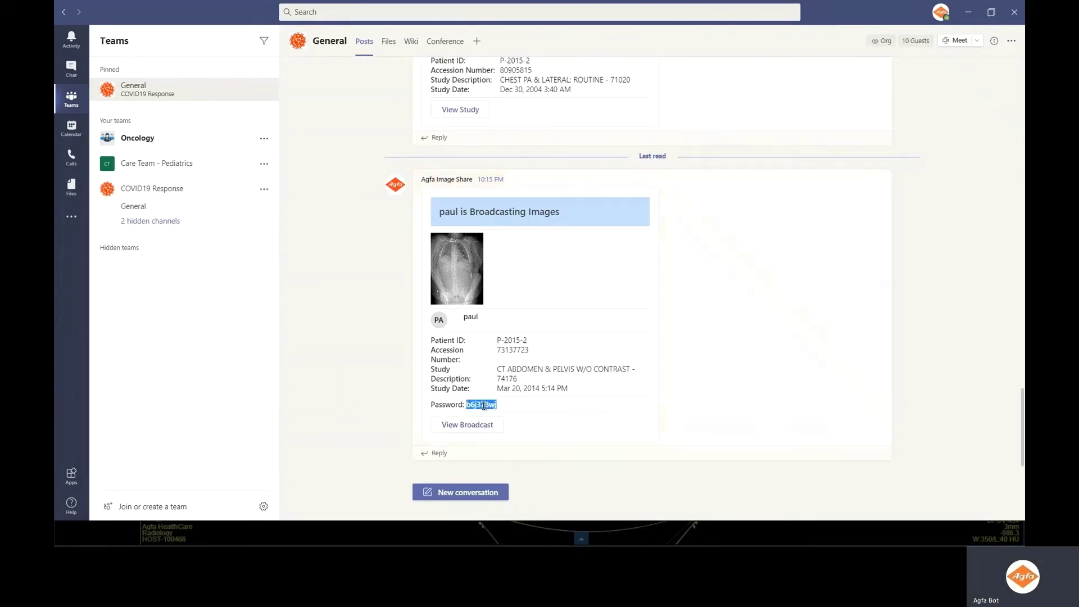
click(482, 425)
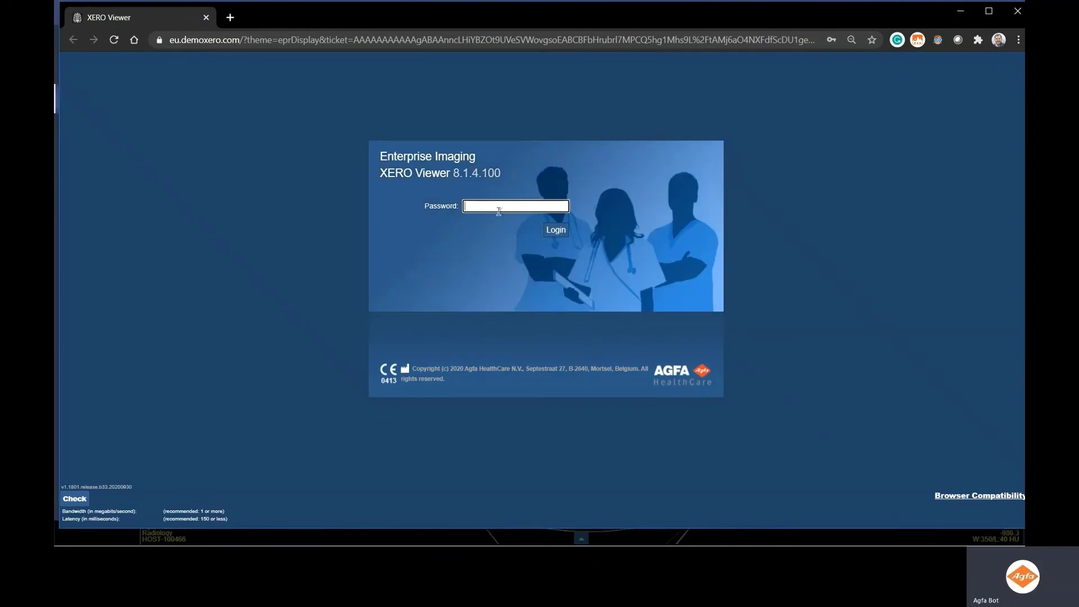
- Log into the broadcast with the pasted share password and dismiss the save-password prompt
key(ctrl+v)
click(562, 234)
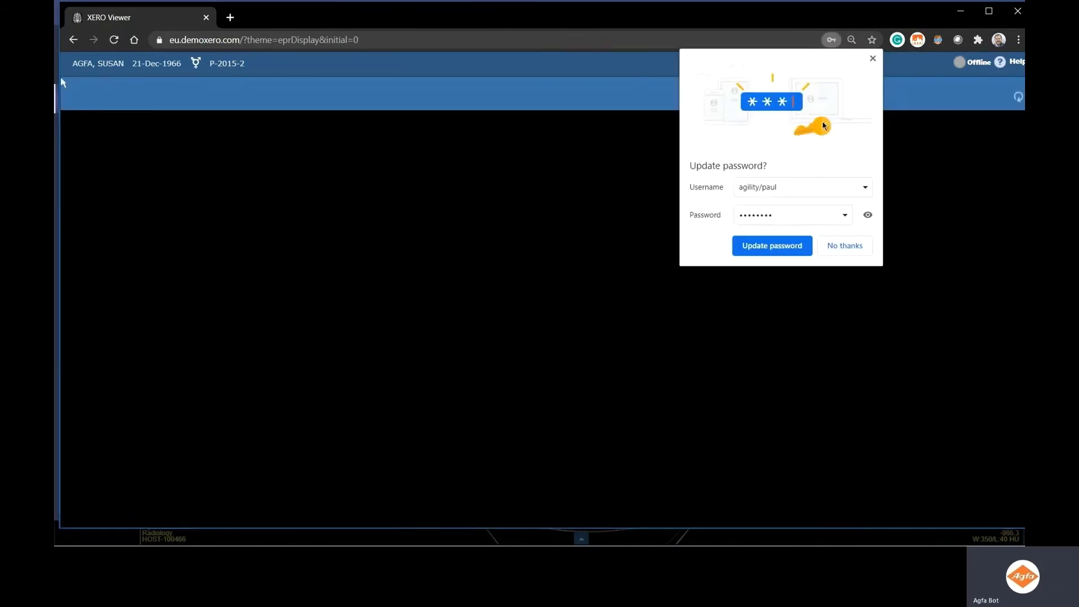
click(874, 59)
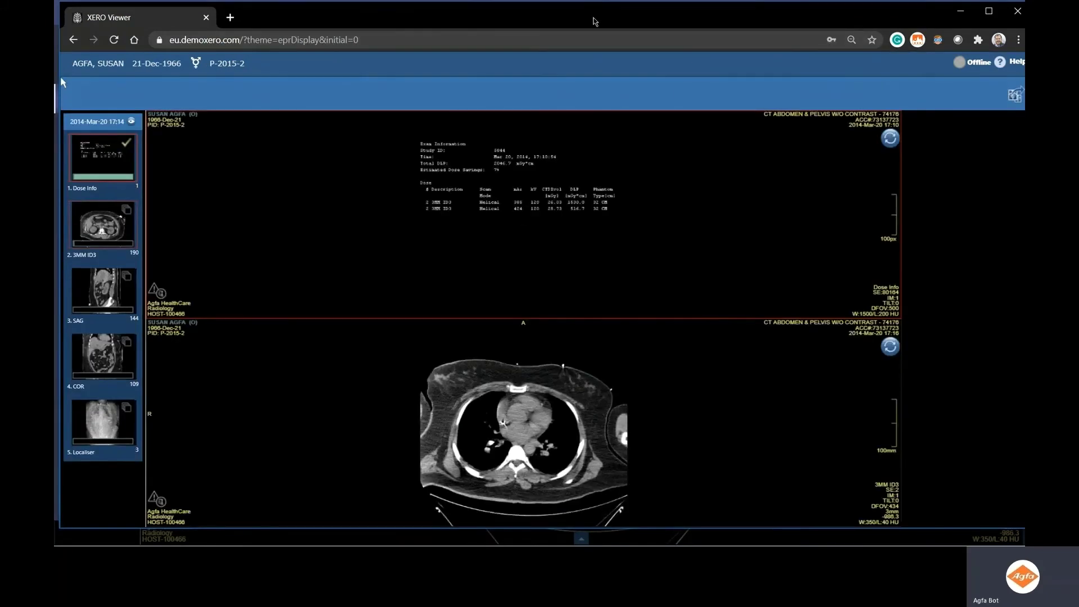
- Snap the broadcast viewer right and the original viewer left, closing the share dialog and full screen
key(super+Right)
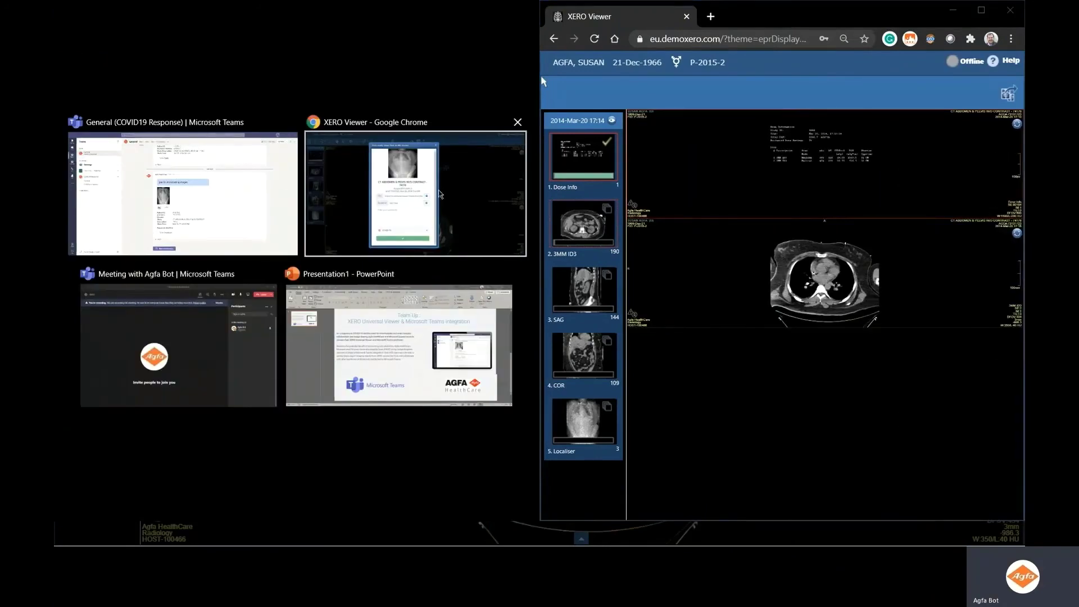
click(439, 194)
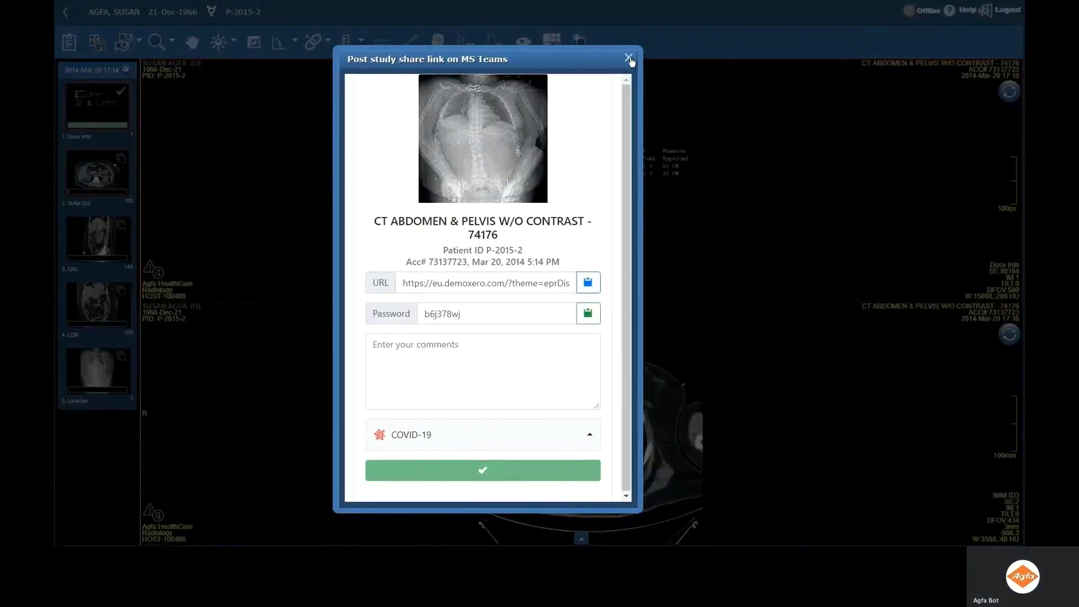
click(629, 58)
key(F11)
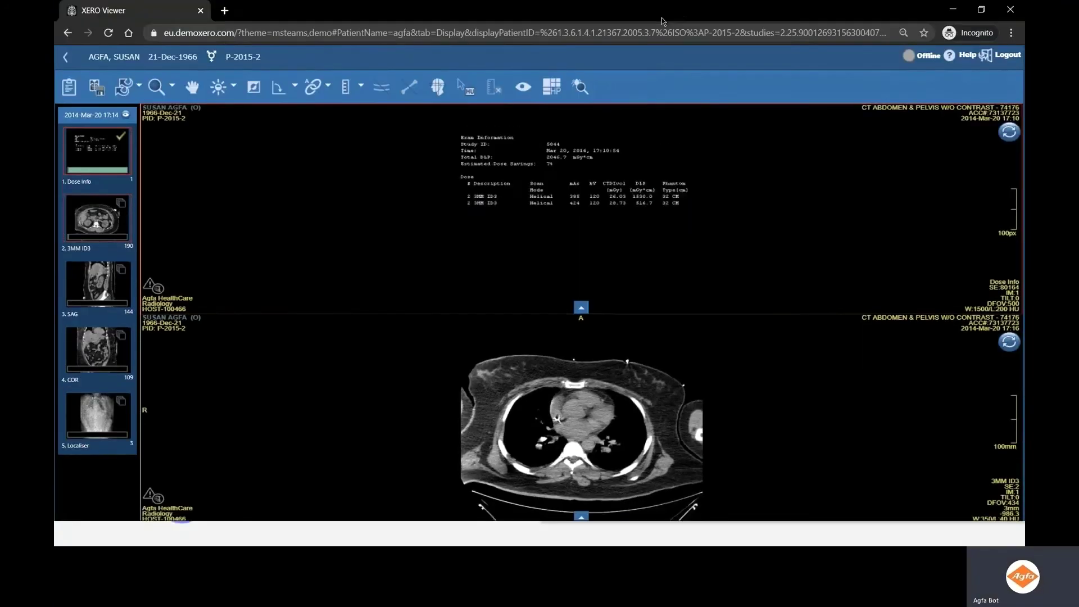
key(super+Left)
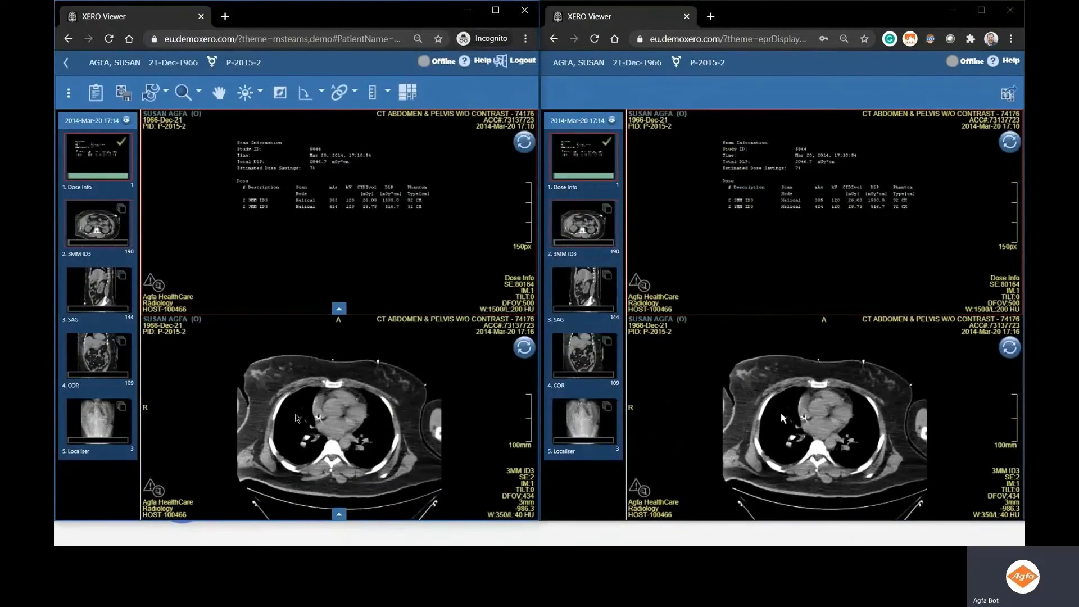
- Enlarge the axial slice and measure a 45.1mm distance across the heart
double_click(363, 402)
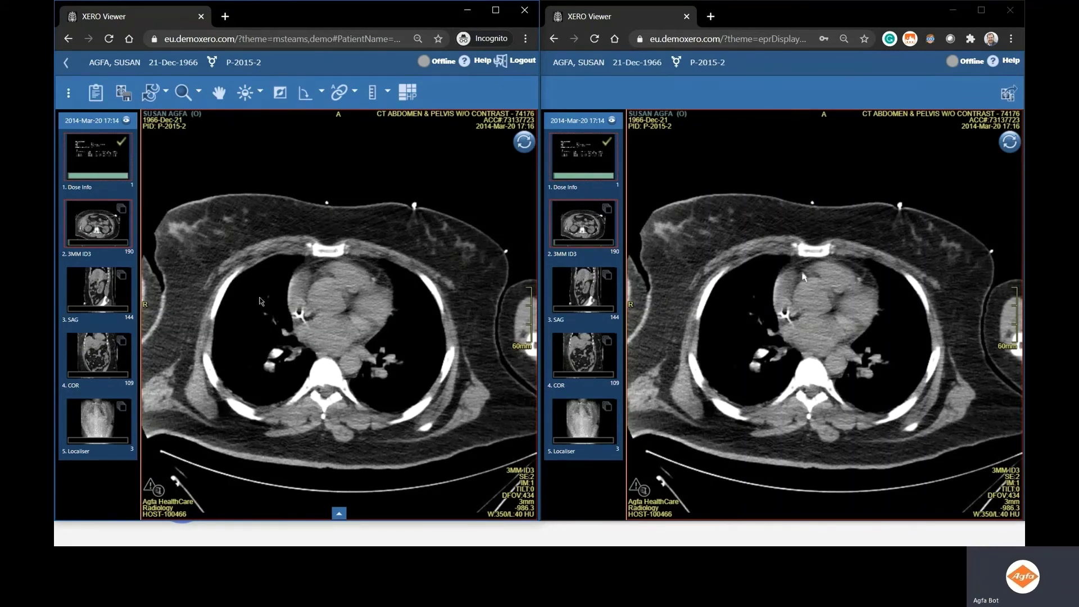
click(372, 91)
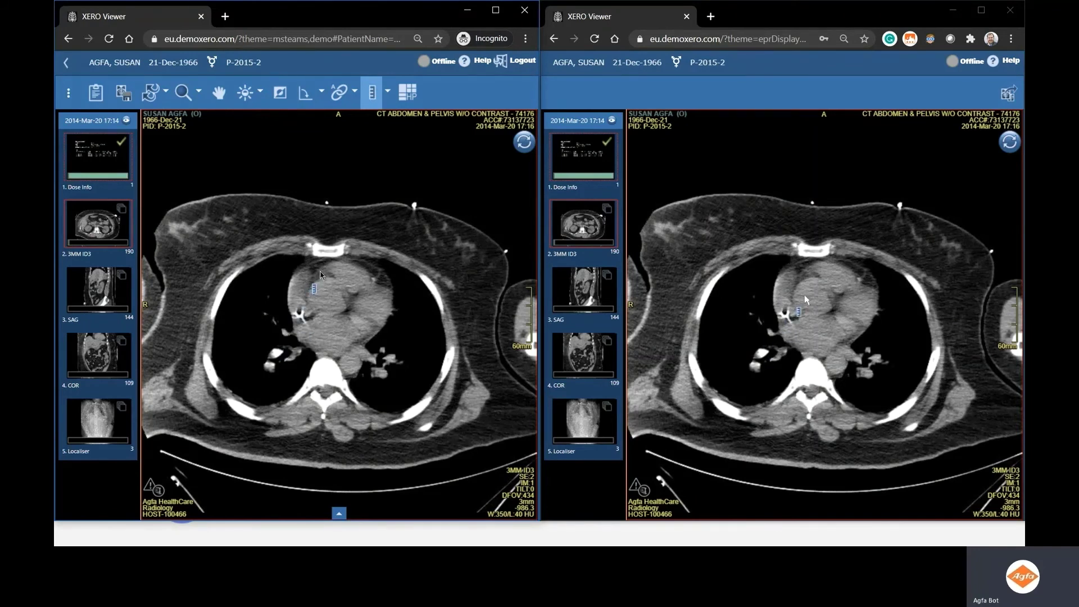
click(319, 277)
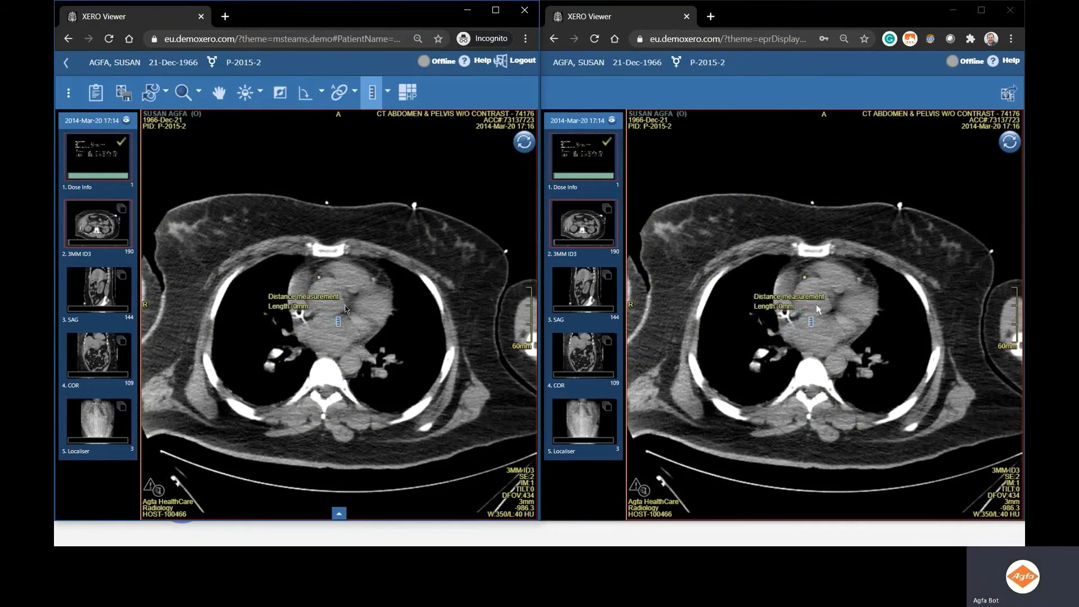
click(346, 308)
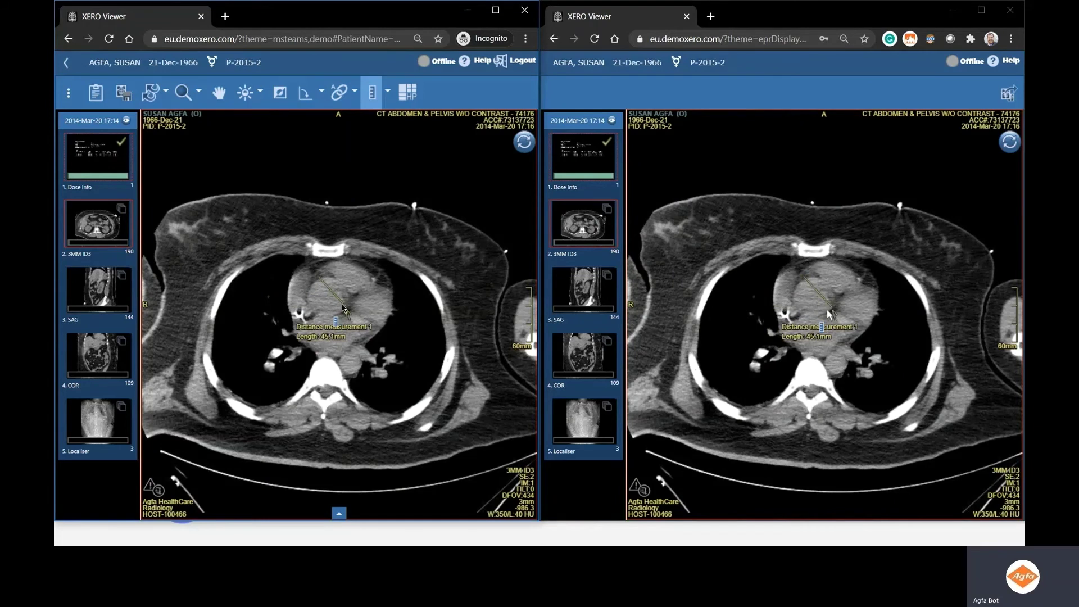
- Pass control to the right-hand viewer, draw a second distance measurement, and return to Teams
click(1012, 110)
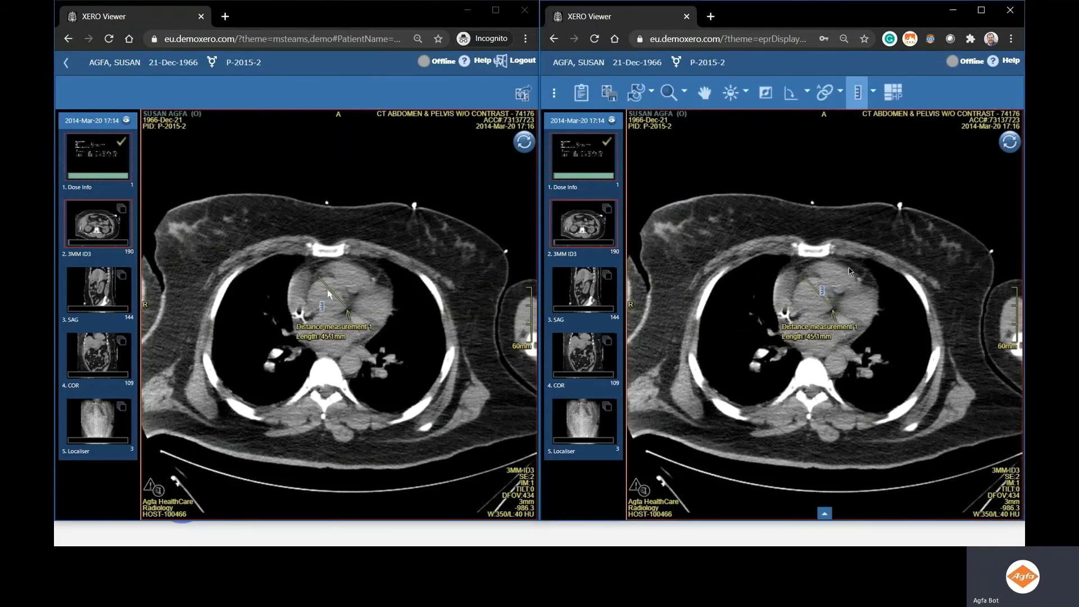
mouse_move(854, 263)
mouse_down()
mouse_move(797, 285)
mouse_move(808, 302)
mouse_move(798, 298)
mouse_up()
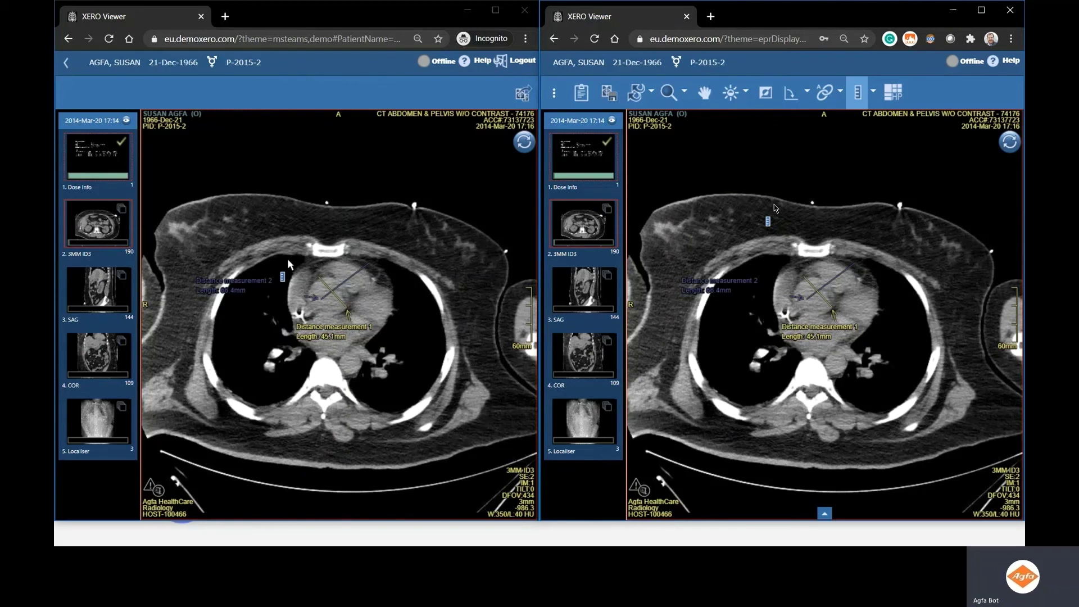
key(alt+Tab)
key(alt+Tab)
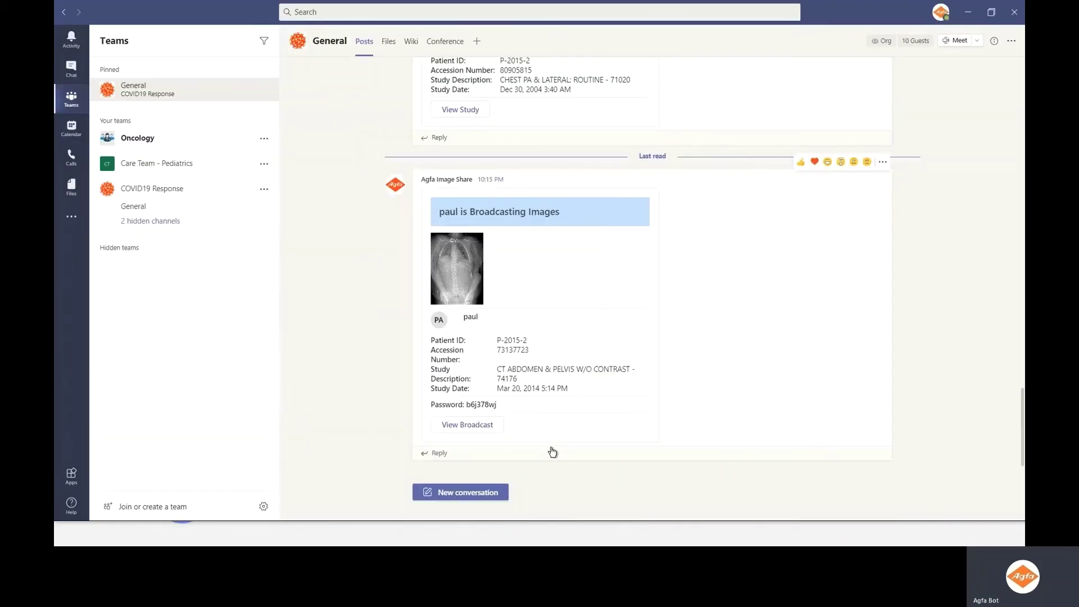
- Start a Meet now meeting from a reply under the General channel broadcast post
click(473, 452)
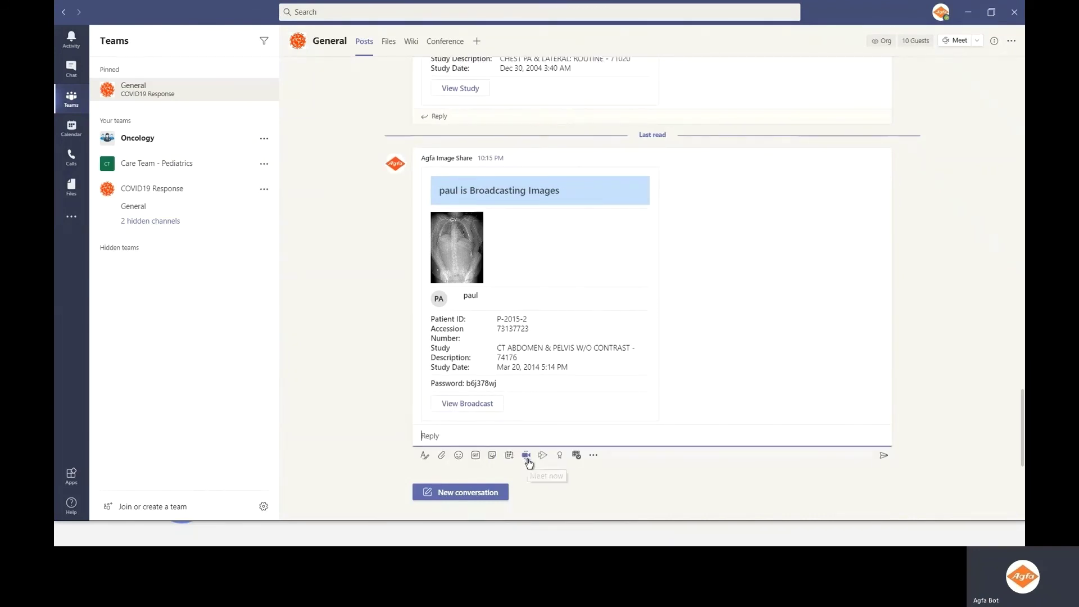
click(527, 456)
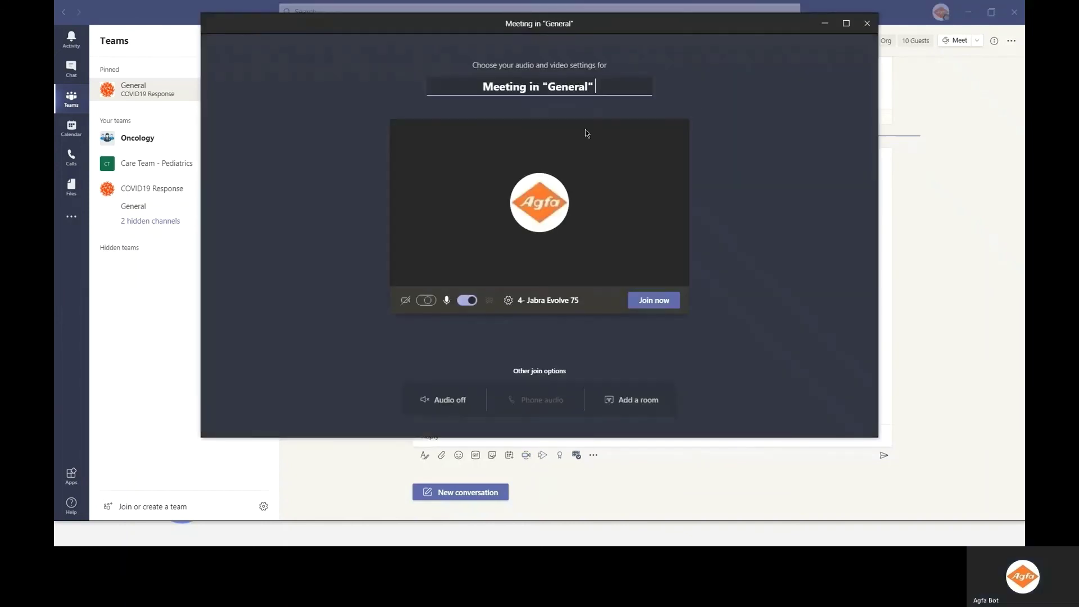